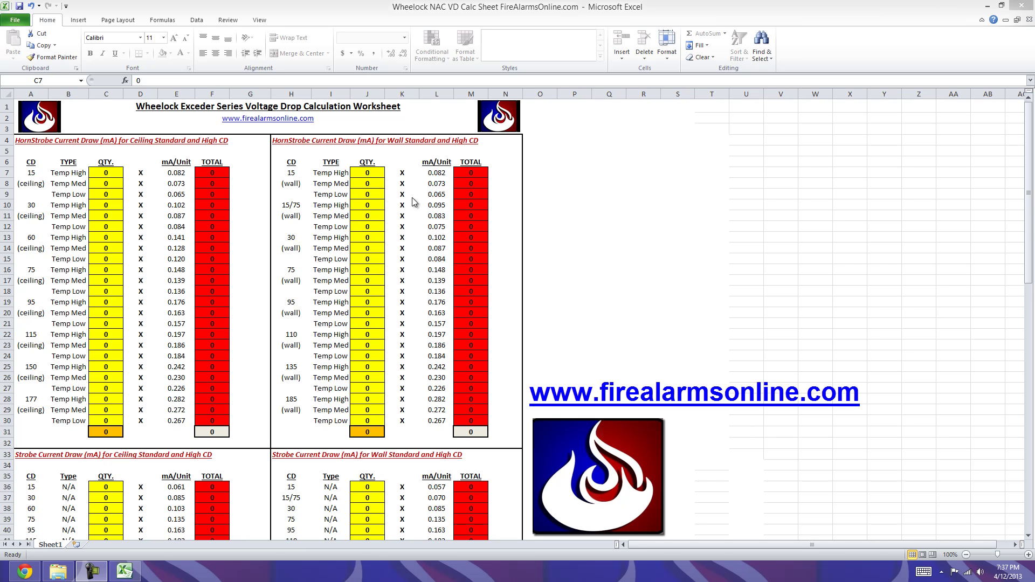
Step: Enter 4 ceiling and 3 wall 15 cd Temp Med horn-strobes in C8 and J11
{"action": "scroll", "coordinate": [558, 293], "scroll_direction": "down", "scroll_amount": 6}
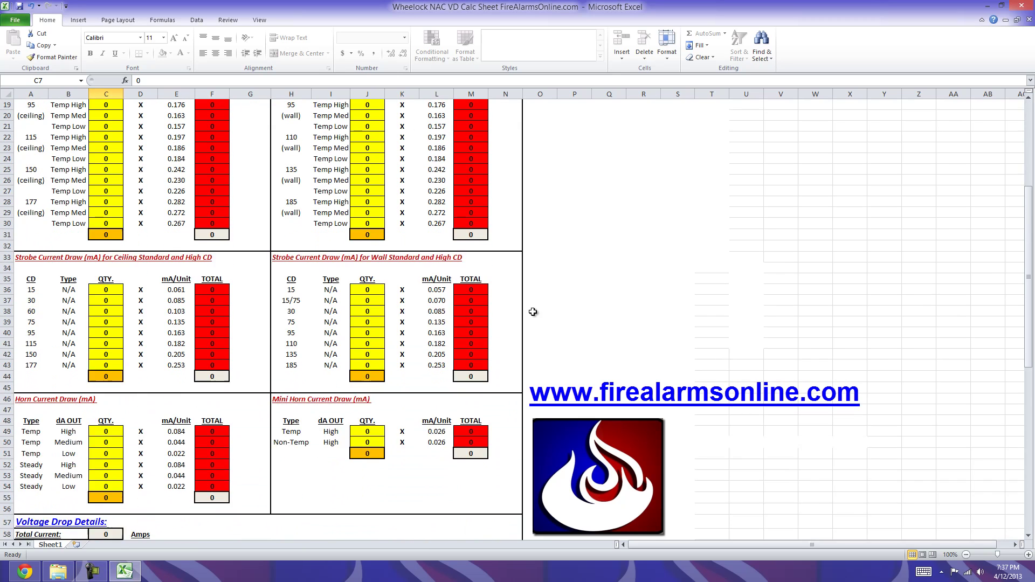
{"action": "scroll", "coordinate": [533, 312], "scroll_direction": "down", "scroll_amount": 2}
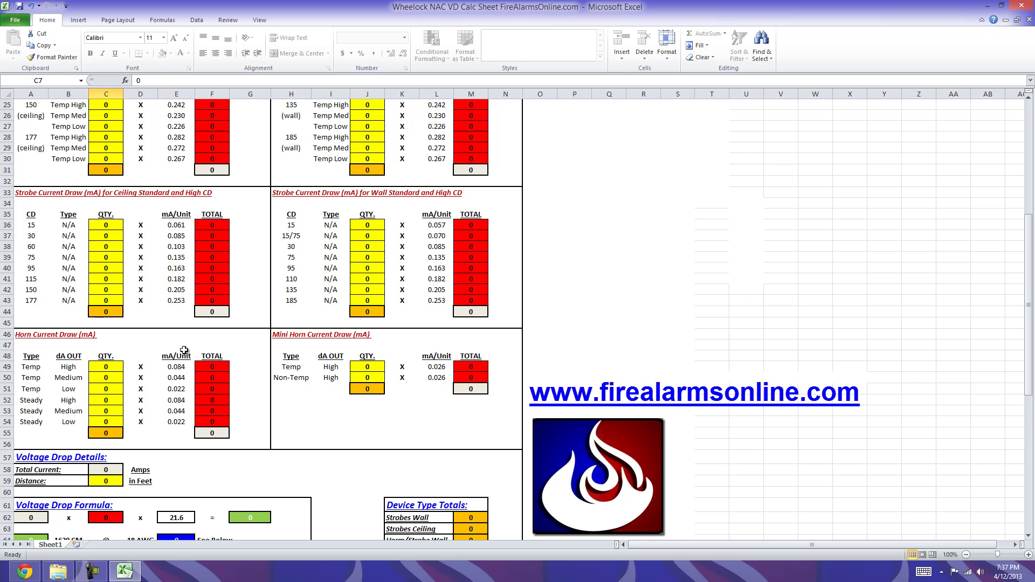
{"action": "scroll", "coordinate": [122, 273], "scroll_direction": "up", "scroll_amount": 8}
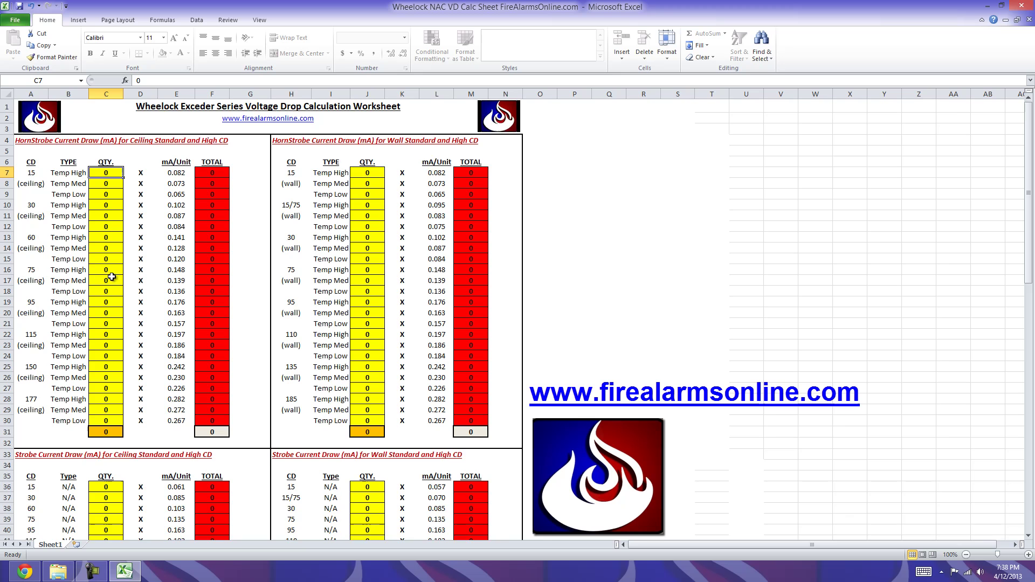
{"action": "scroll", "coordinate": [111, 277], "scroll_direction": "down", "scroll_amount": 5}
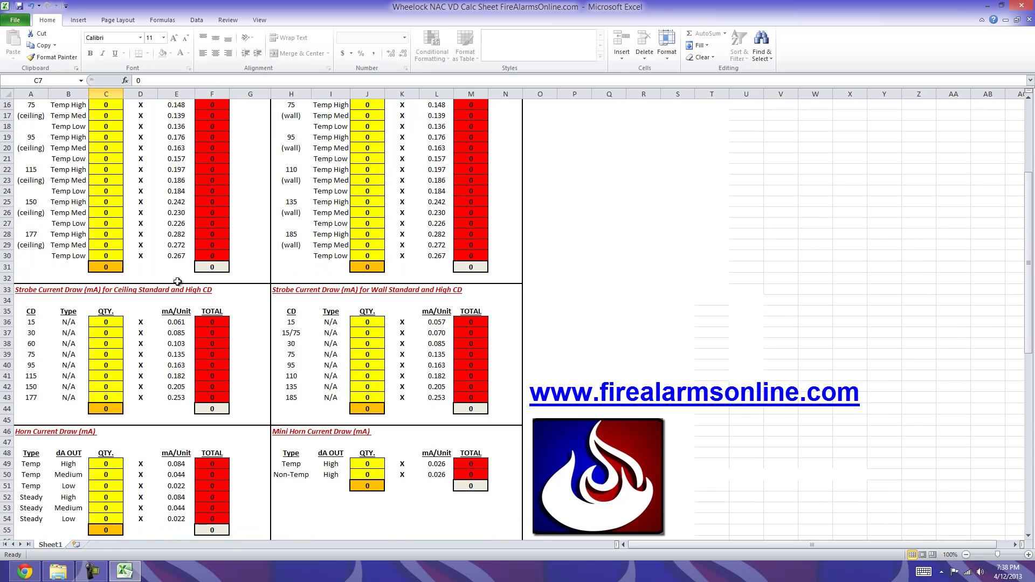
{"action": "scroll", "coordinate": [167, 257], "scroll_direction": "down", "scroll_amount": 1}
{"action": "scroll", "coordinate": [167, 257], "scroll_direction": "down", "scroll_amount": 5}
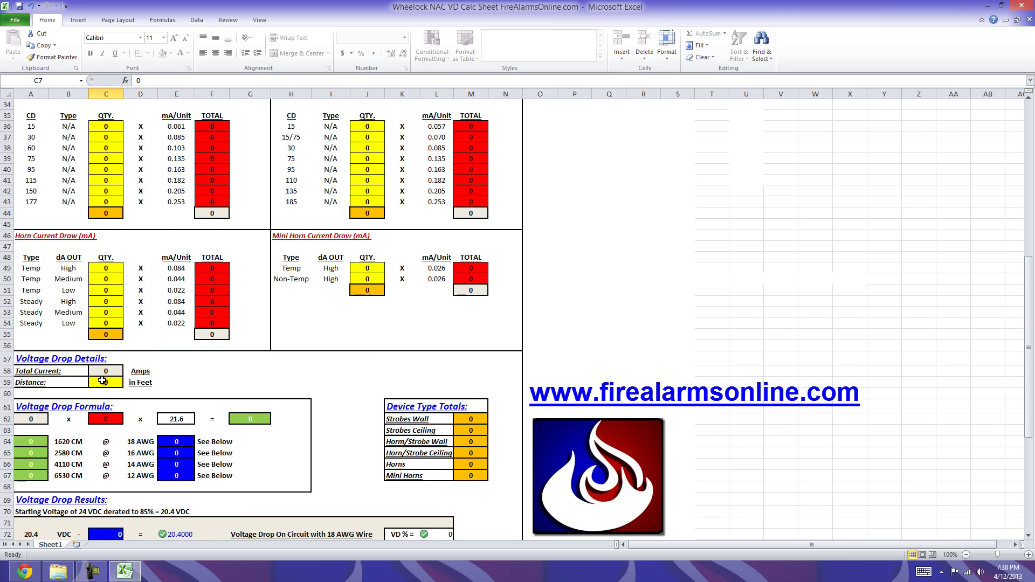
{"action": "scroll", "coordinate": [104, 380], "scroll_direction": "up", "scroll_amount": 7}
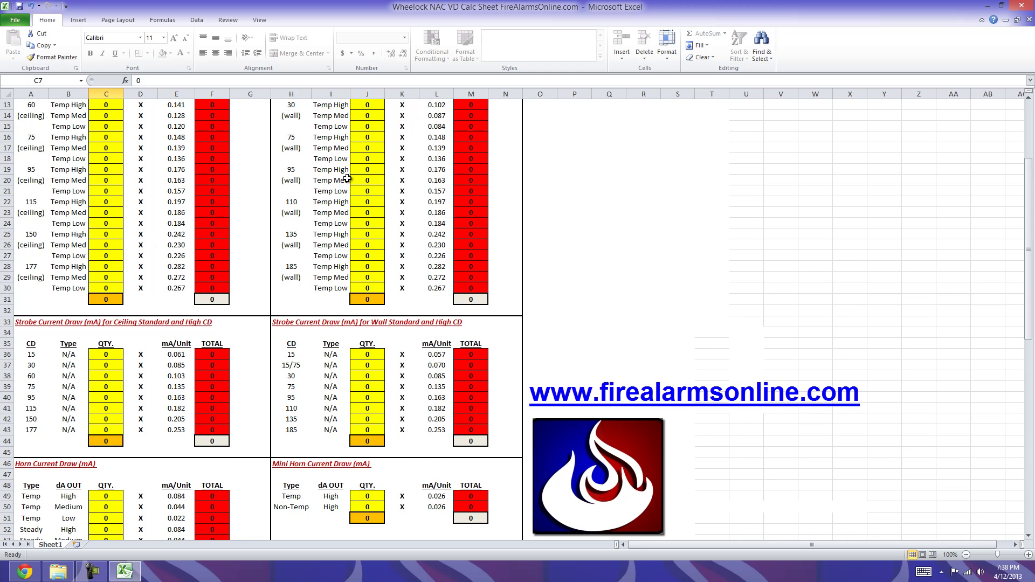
{"action": "scroll", "coordinate": [379, 330], "scroll_direction": "down", "scroll_amount": 1}
{"action": "scroll", "coordinate": [208, 297], "scroll_direction": "down", "scroll_amount": 7}
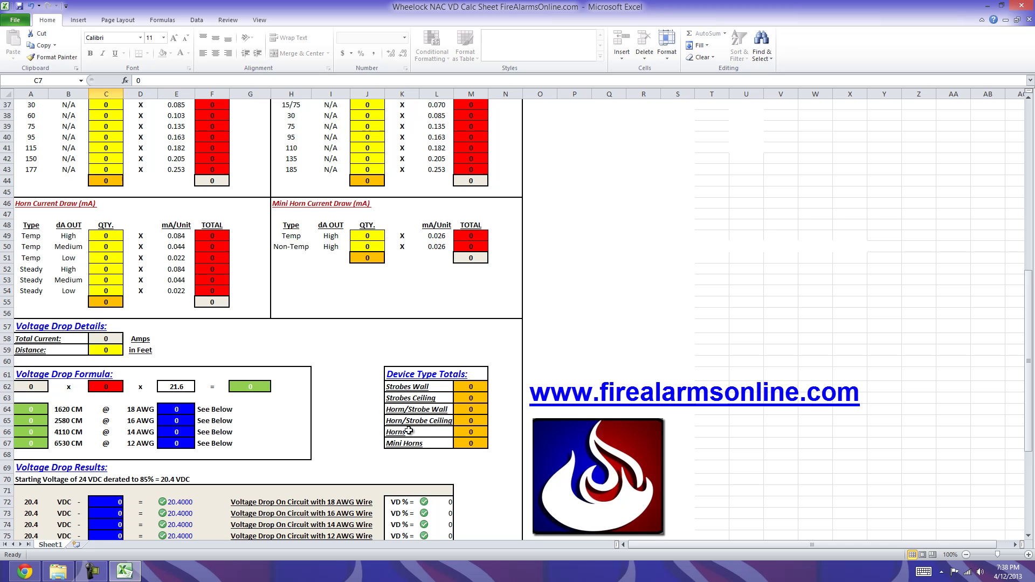
{"action": "scroll", "coordinate": [370, 406], "scroll_direction": "down", "scroll_amount": 2}
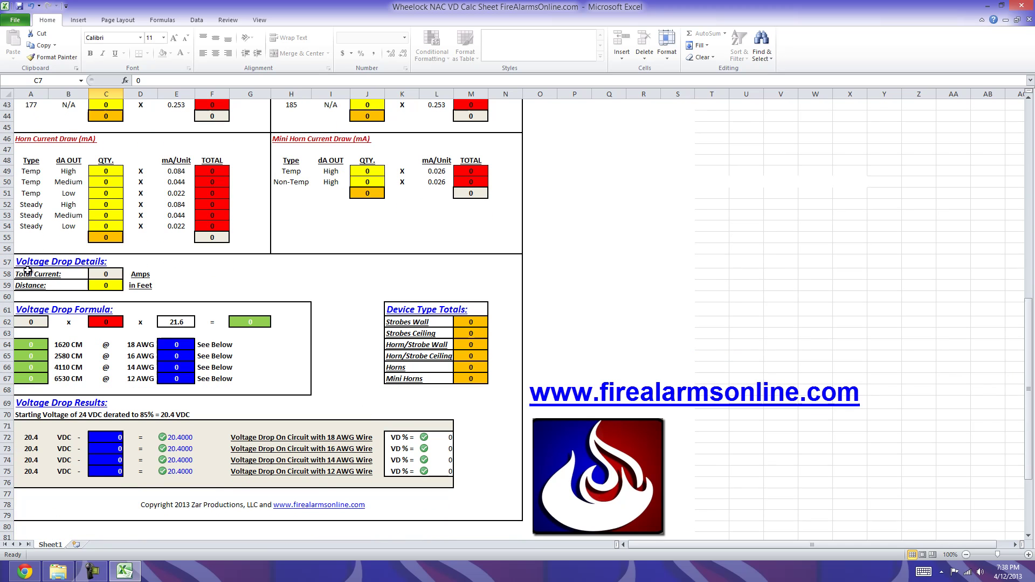
{"action": "scroll", "coordinate": [81, 291], "scroll_direction": "up", "scroll_amount": 4}
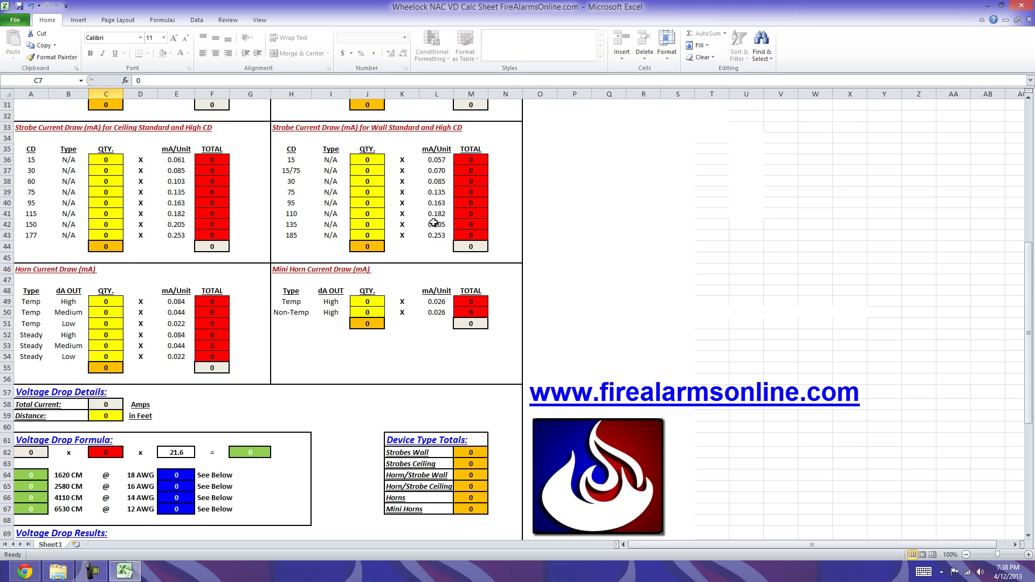
{"action": "scroll", "coordinate": [434, 223], "scroll_direction": "up", "scroll_amount": 3}
{"action": "scroll", "coordinate": [506, 237], "scroll_direction": "down", "scroll_amount": 1}
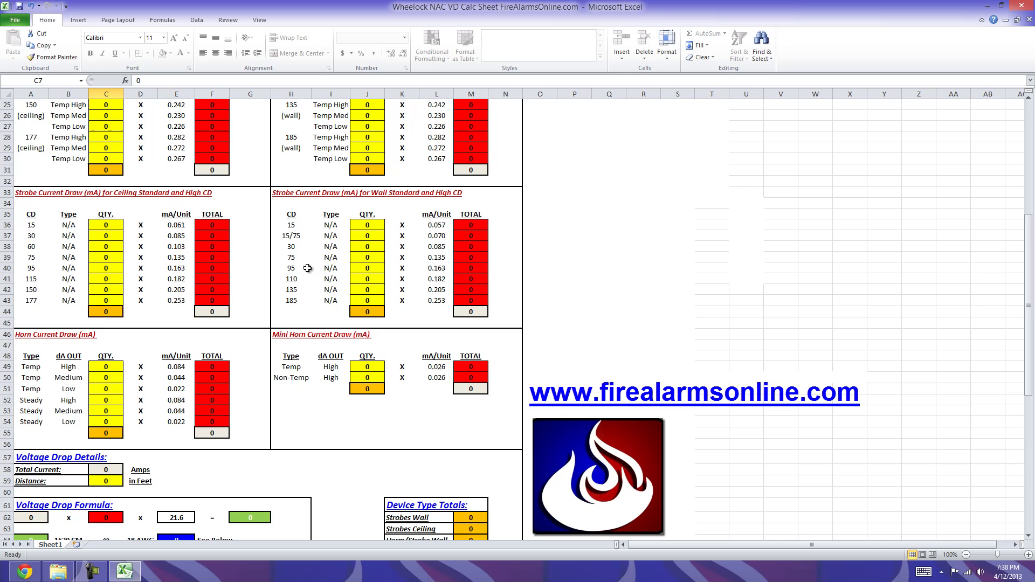
{"action": "scroll", "coordinate": [307, 268], "scroll_direction": "down", "scroll_amount": 4}
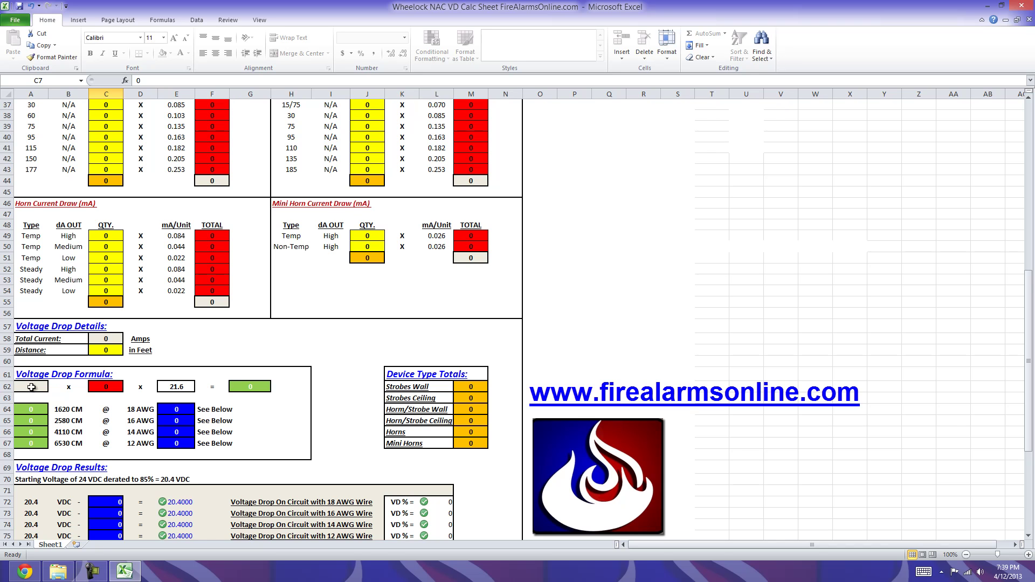
{"action": "scroll", "coordinate": [31, 387], "scroll_direction": "down", "scroll_amount": 1}
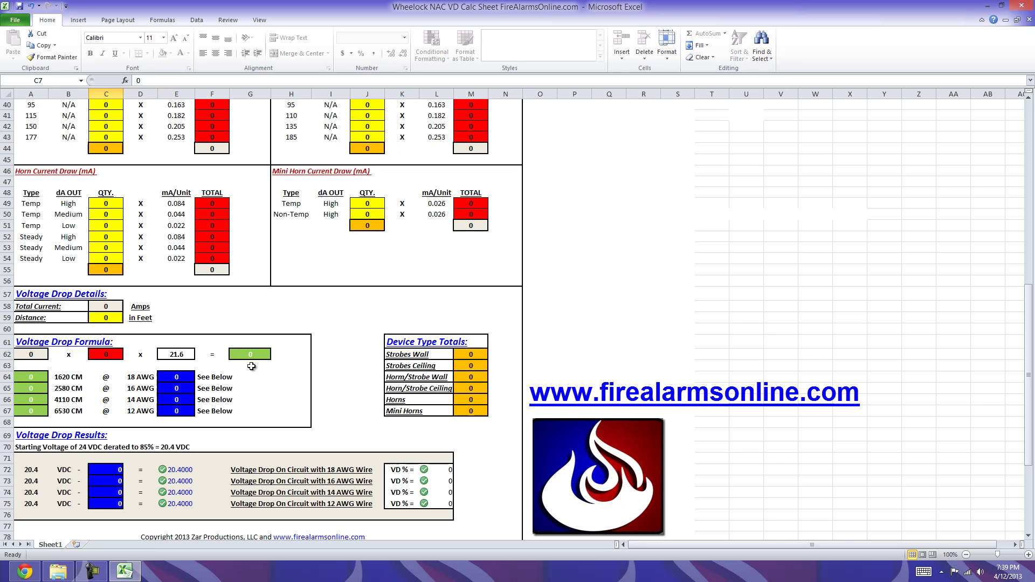
{"action": "scroll", "coordinate": [242, 380], "scroll_direction": "down", "scroll_amount": 2}
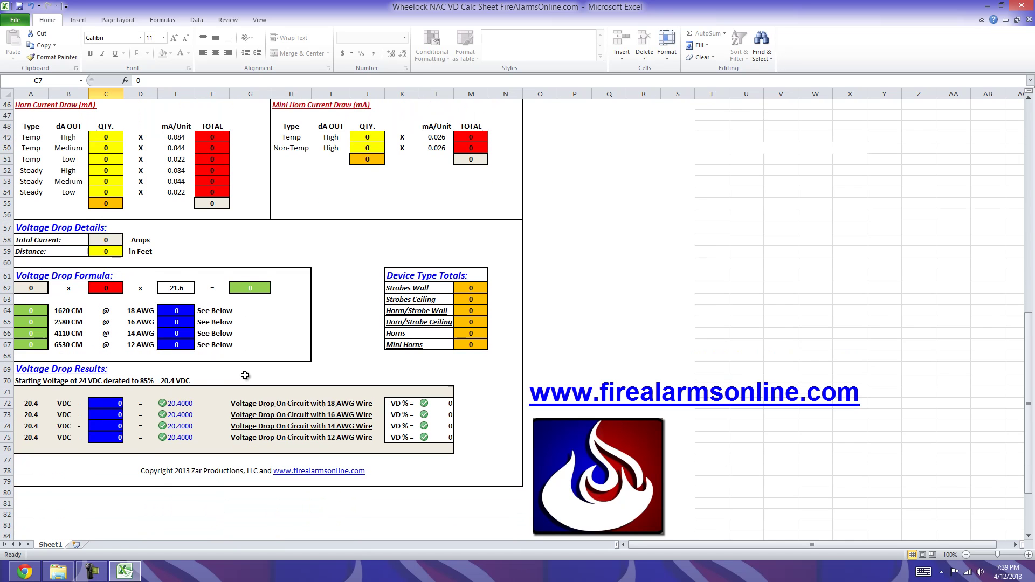
{"action": "scroll", "coordinate": [205, 385], "scroll_direction": "down", "scroll_amount": 1}
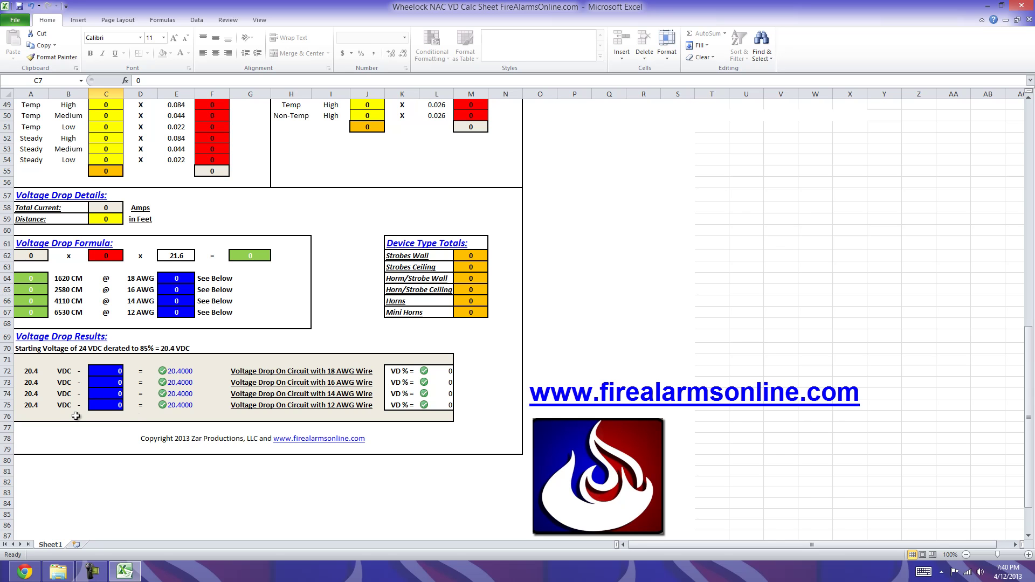
{"action": "scroll", "coordinate": [168, 358], "scroll_direction": "up", "scroll_amount": 4}
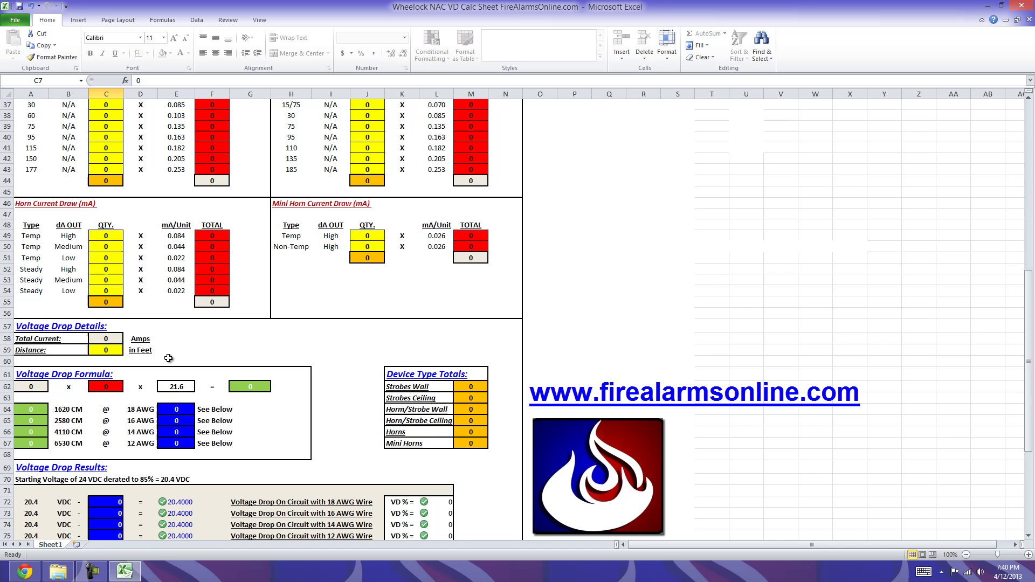
{"action": "scroll", "coordinate": [168, 358], "scroll_direction": "up", "scroll_amount": 12}
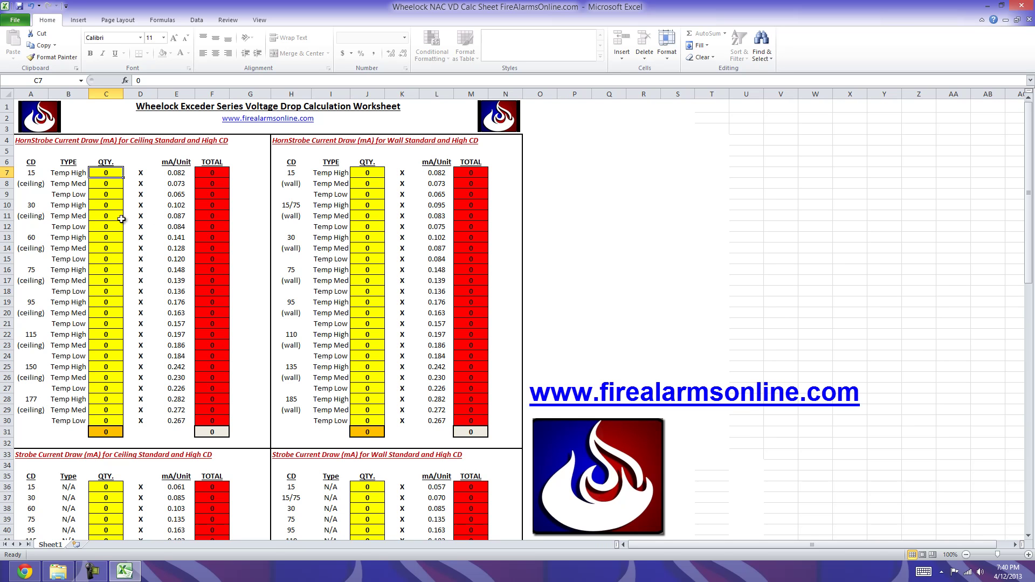
{"action": "left_click", "coordinate": [109, 182]}
{"action": "type", "text": "4"}
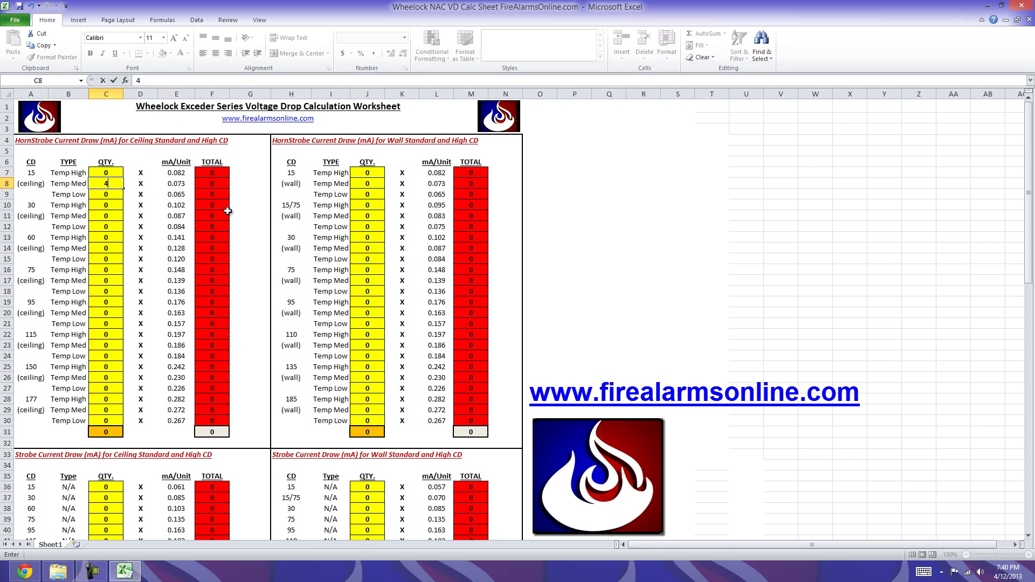
{"action": "left_click", "coordinate": [361, 214]}
{"action": "type", "text": "3"}
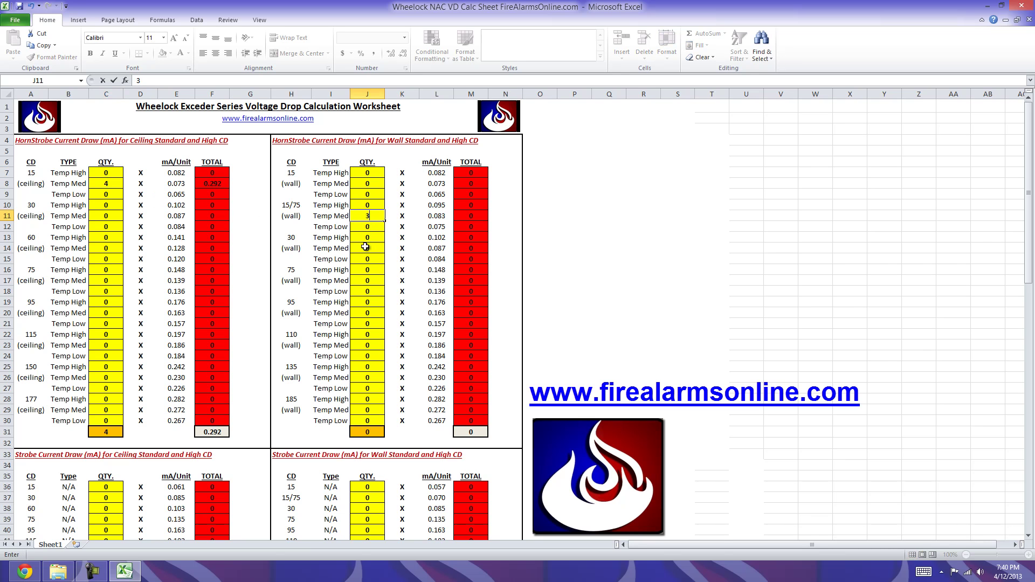
Step: Enter quantities of 2 for the 75 cd ceiling strobe and 5 for the wall strobe
{"action": "scroll", "coordinate": [367, 270], "scroll_direction": "down", "scroll_amount": 6}
{"action": "left_click", "coordinate": [109, 322]}
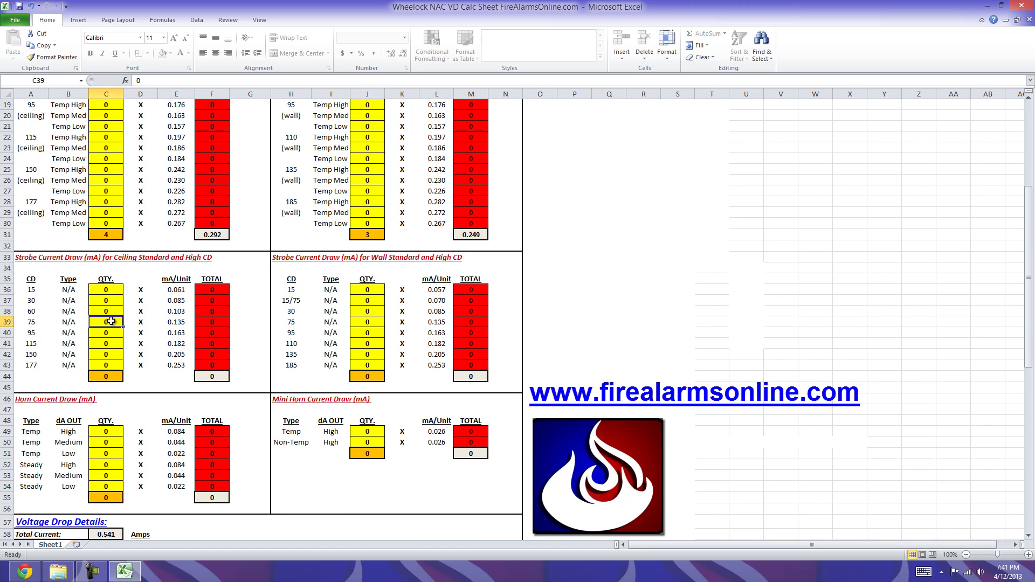
{"action": "type", "text": "2"}
{"action": "left_click", "coordinate": [365, 320]}
{"action": "type", "text": "5"}
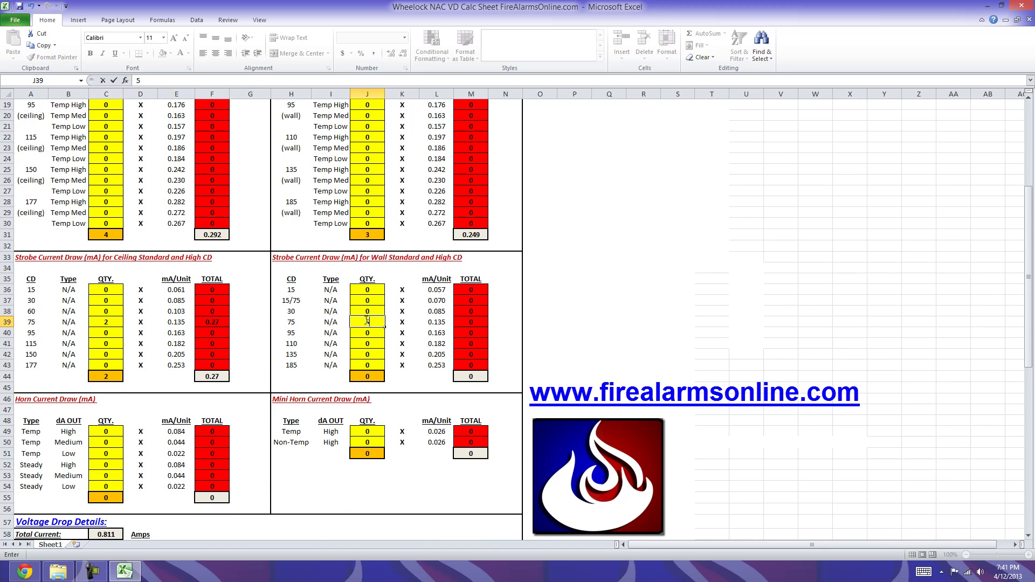
Step: Enter 1 Temp Low horn and 3 mini horns
{"action": "scroll", "coordinate": [365, 320], "scroll_direction": "down", "scroll_amount": 3}
{"action": "left_click", "coordinate": [99, 353]}
{"action": "type", "text": "1"}
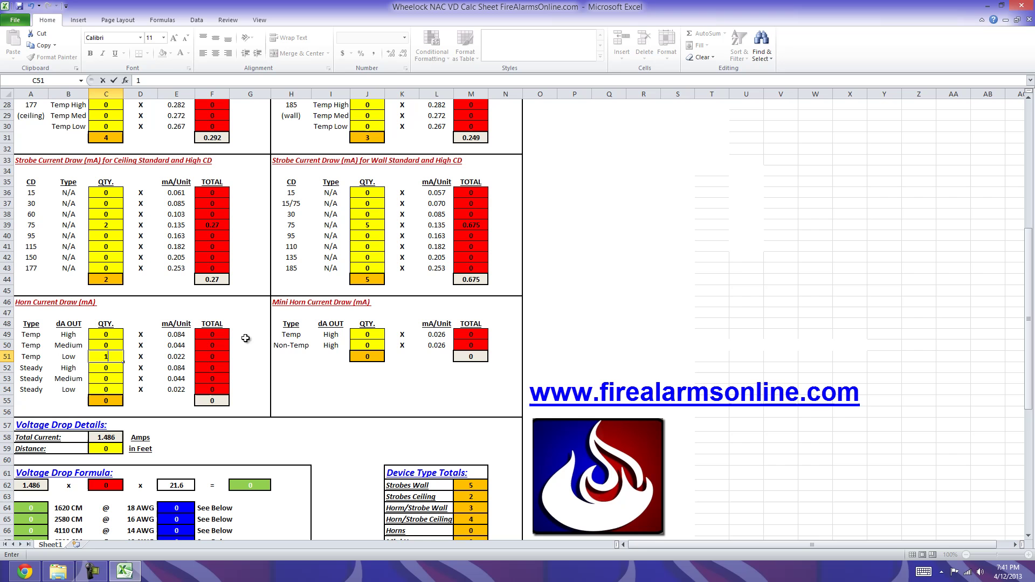
{"action": "left_click", "coordinate": [366, 333]}
{"action": "type", "text": "3"}
{"action": "key", "text": "Return"}
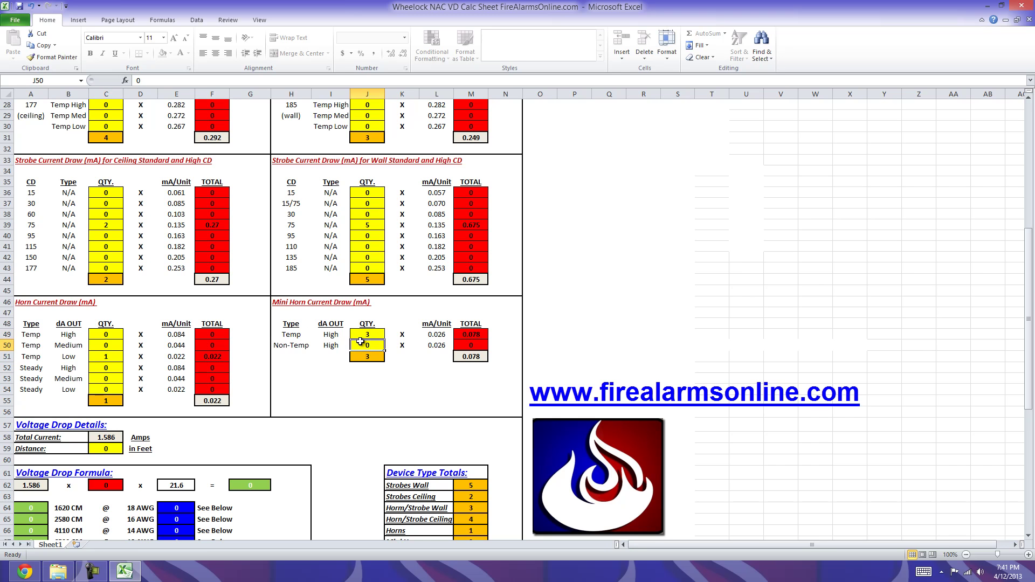
{"action": "scroll", "coordinate": [334, 334], "scroll_direction": "up", "scroll_amount": 9}
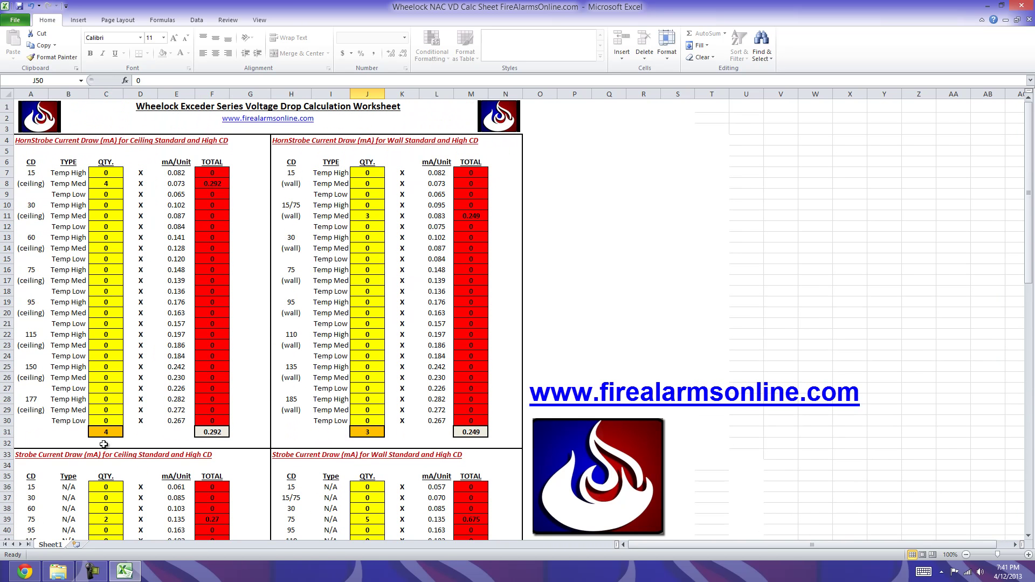
{"action": "scroll", "coordinate": [375, 181], "scroll_direction": "down", "scroll_amount": 1}
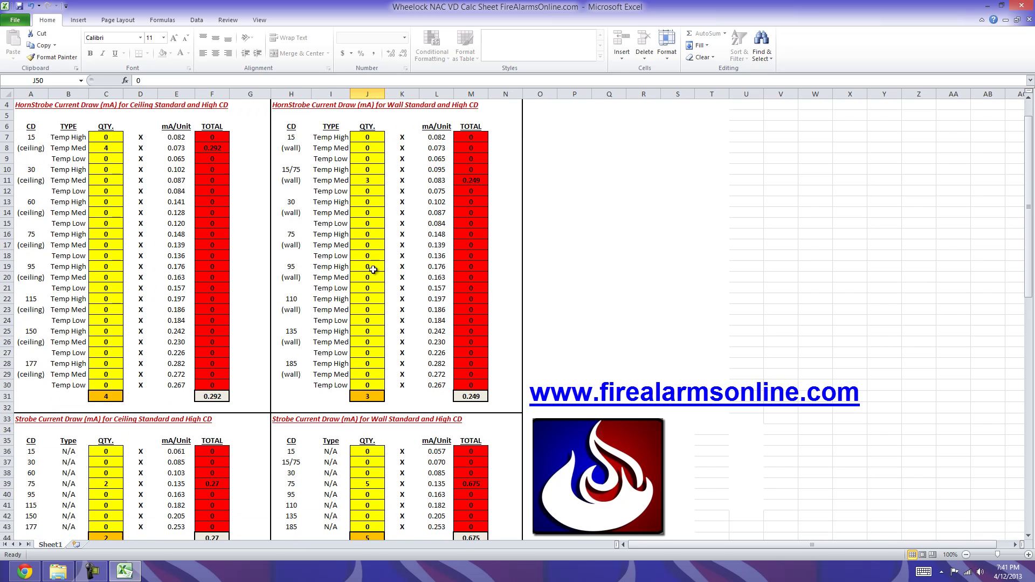
{"action": "scroll", "coordinate": [375, 259], "scroll_direction": "down", "scroll_amount": 4}
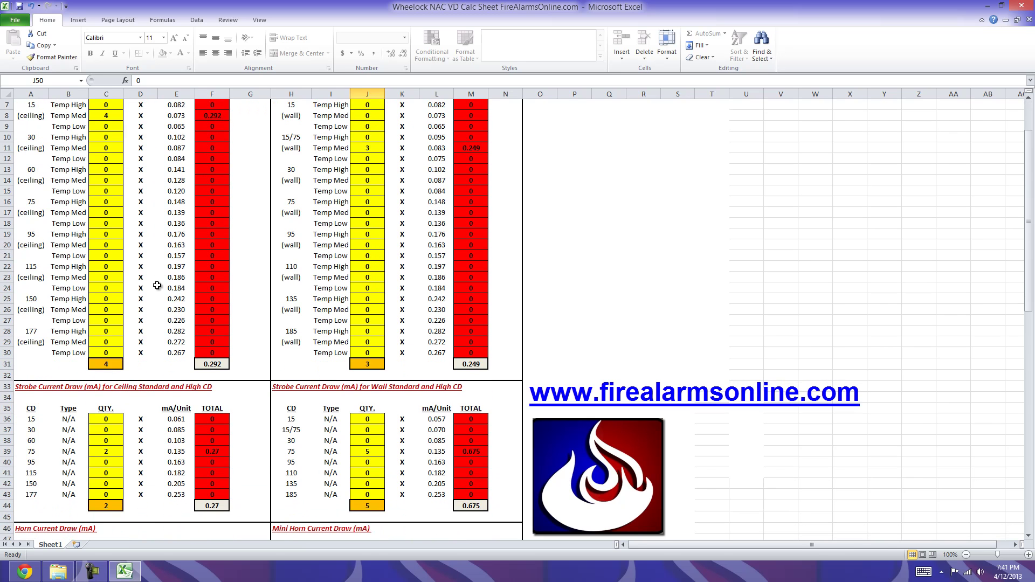
{"action": "scroll", "coordinate": [110, 358], "scroll_direction": "down", "scroll_amount": 4}
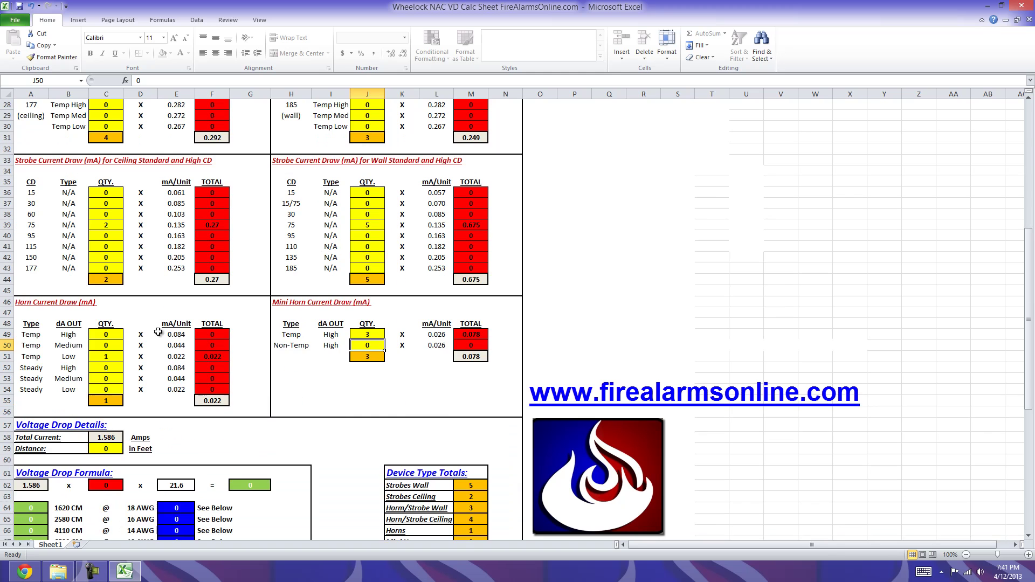
{"action": "scroll", "coordinate": [233, 353], "scroll_direction": "down", "scroll_amount": 1}
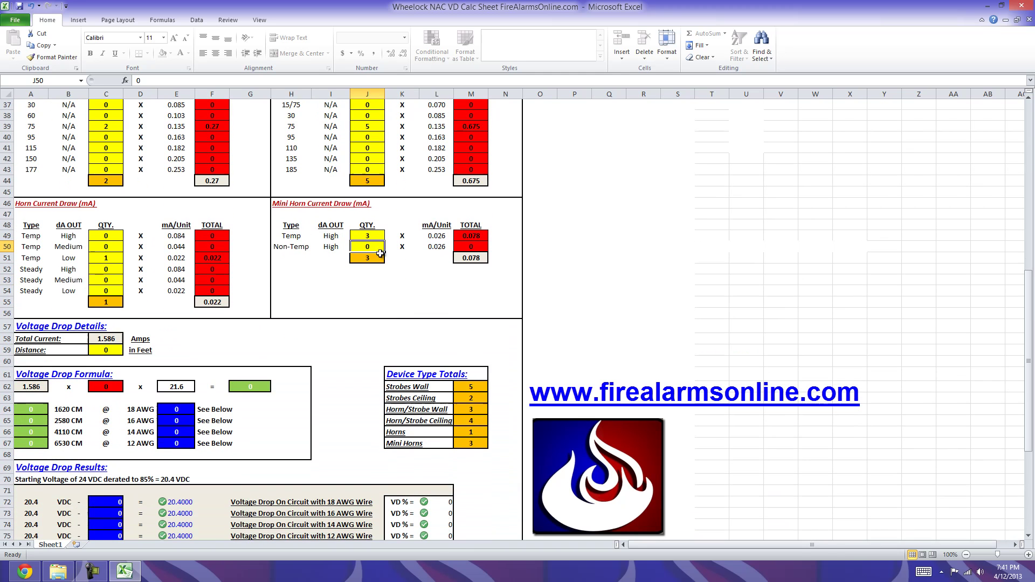
{"action": "scroll", "coordinate": [381, 254], "scroll_direction": "down", "scroll_amount": 2}
{"action": "scroll", "coordinate": [275, 378], "scroll_direction": "up", "scroll_amount": 3}
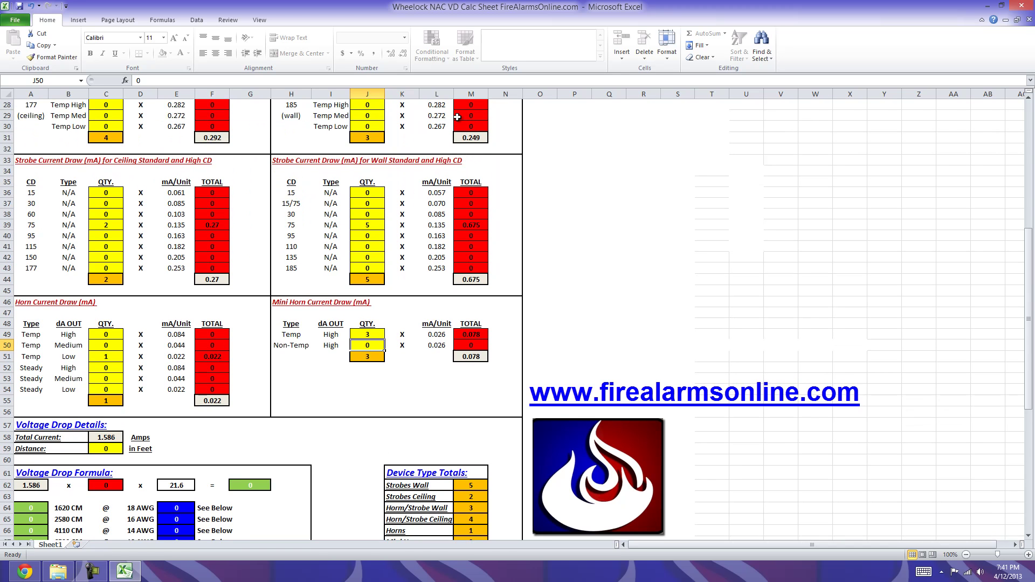
{"action": "scroll", "coordinate": [455, 165], "scroll_direction": "down", "scroll_amount": 4}
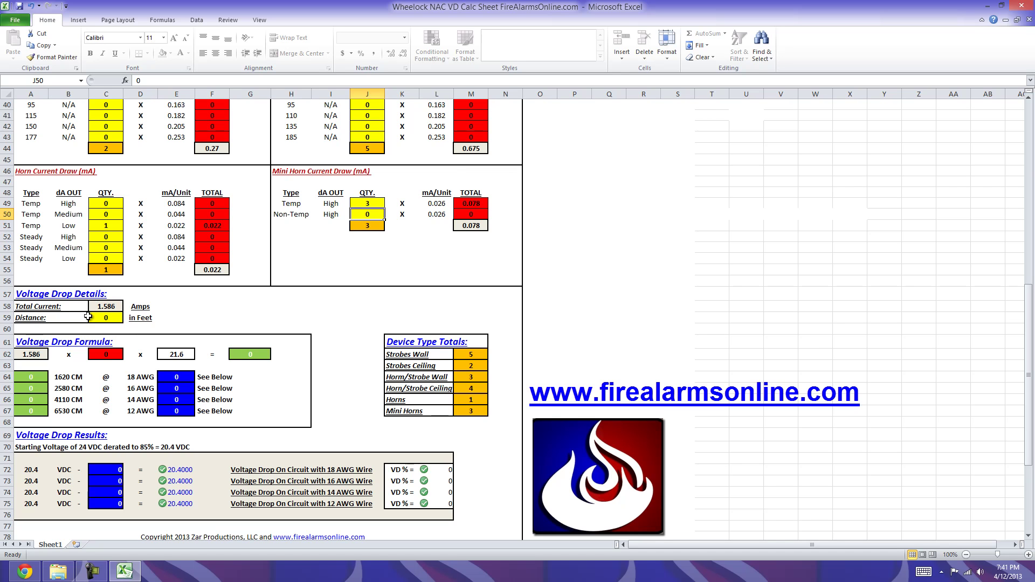
Step: Enter 150 ft in the Distance cell C59 and scroll to the voltage drop results
{"action": "left_click", "coordinate": [105, 320]}
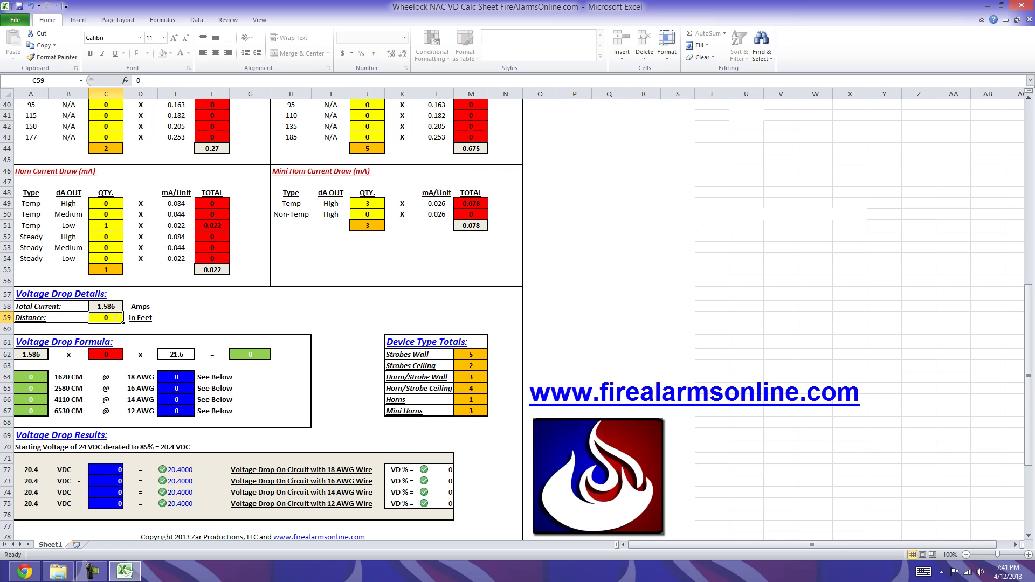
{"action": "type", "text": "15"}
{"action": "key", "text": "Return"}
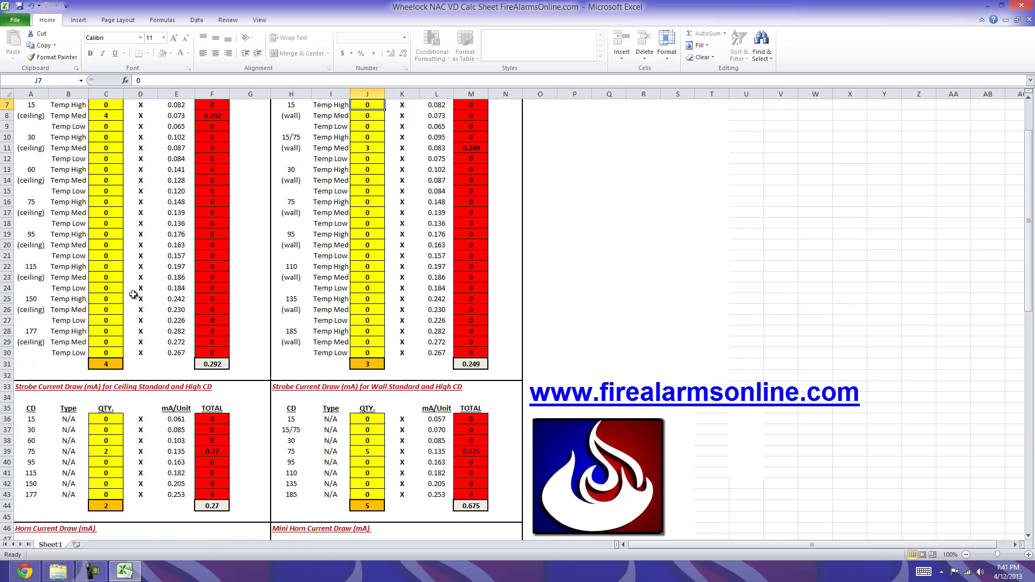
{"action": "scroll", "coordinate": [149, 317], "scroll_direction": "down", "scroll_amount": 6}
{"action": "scroll", "coordinate": [149, 317], "scroll_direction": "down", "scroll_amount": 4}
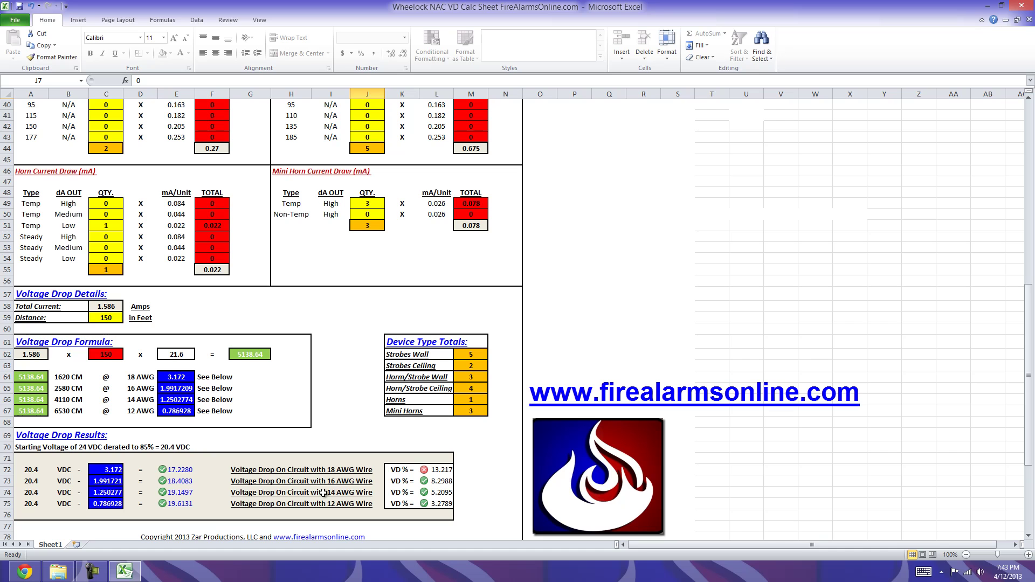
{"action": "scroll", "coordinate": [323, 492], "scroll_direction": "down", "scroll_amount": 1}
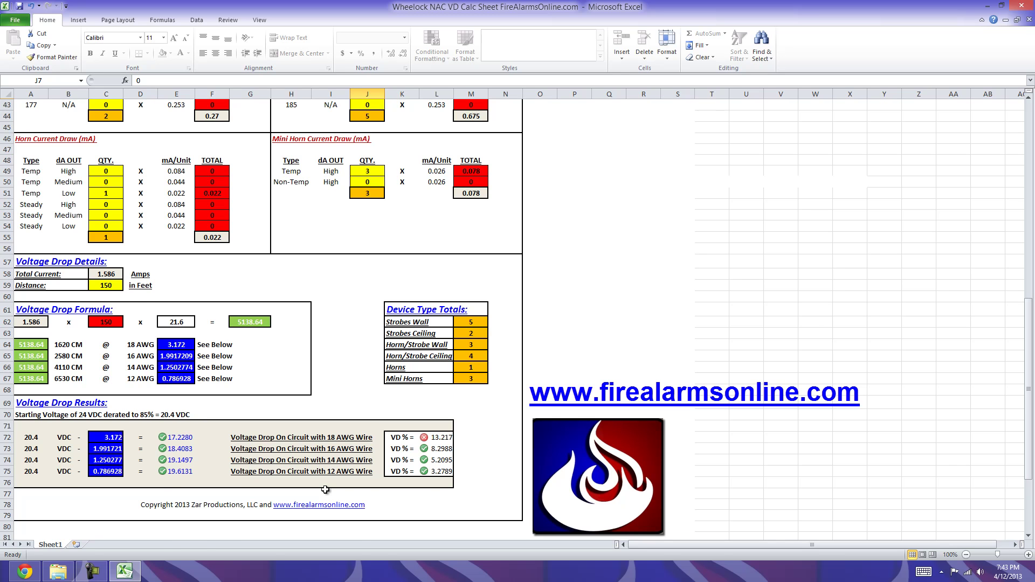
{"action": "scroll", "coordinate": [325, 489], "scroll_direction": "up", "scroll_amount": 1}
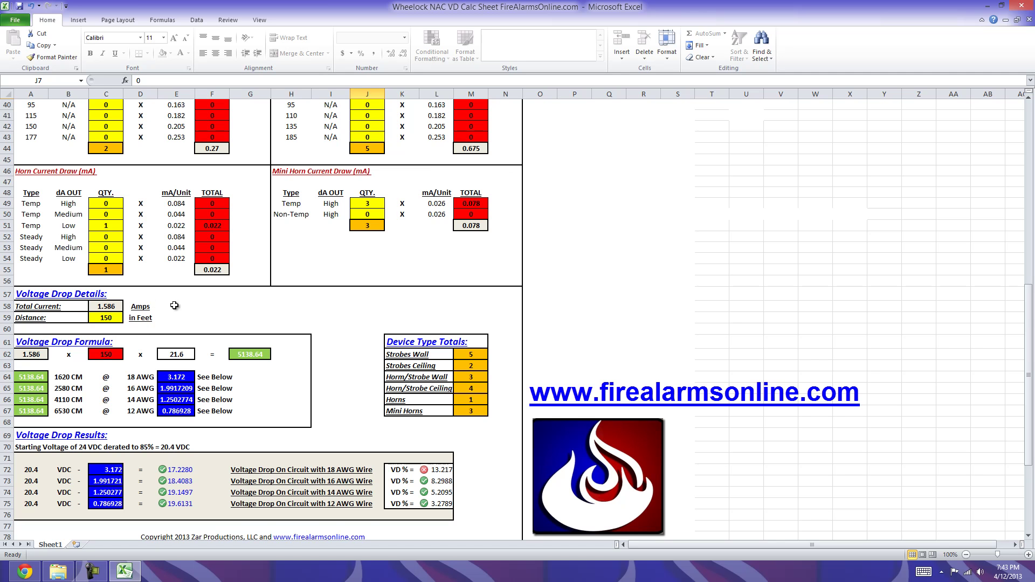
{"action": "scroll", "coordinate": [216, 314], "scroll_direction": "up", "scroll_amount": 13}
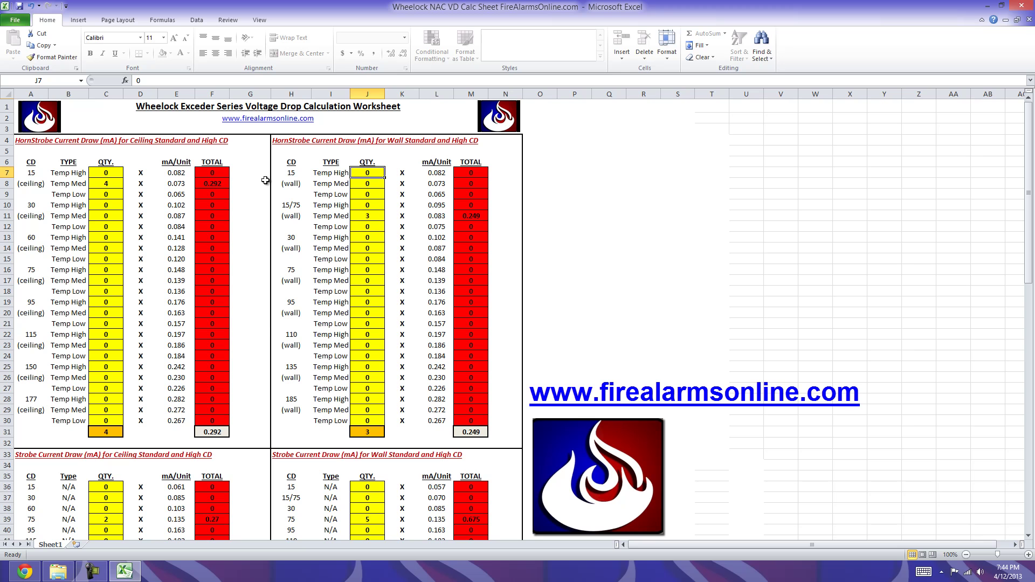
{"action": "scroll", "coordinate": [265, 315], "scroll_direction": "down", "scroll_amount": 10}
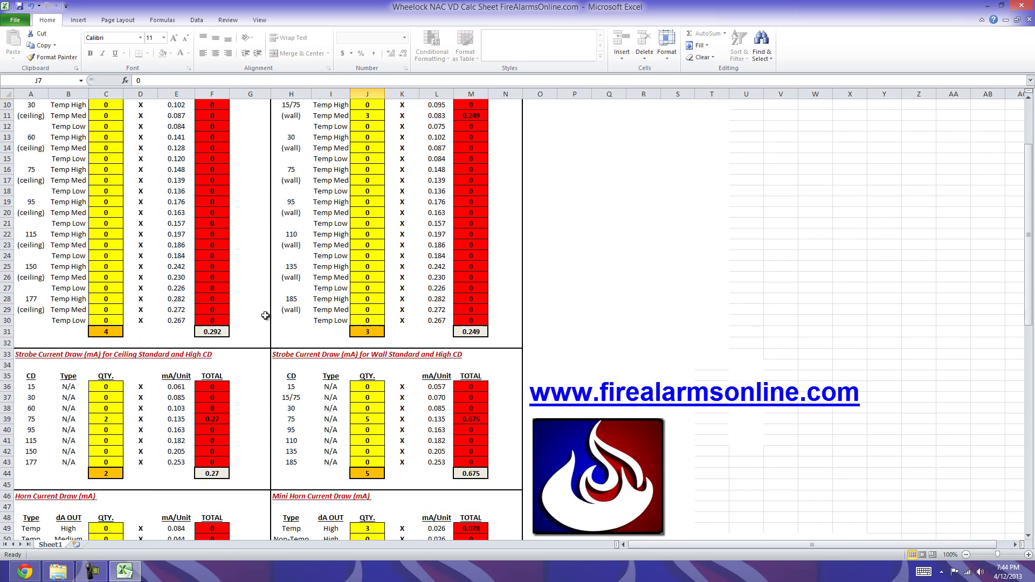
{"action": "scroll", "coordinate": [265, 316], "scroll_direction": "down", "scroll_amount": 1}
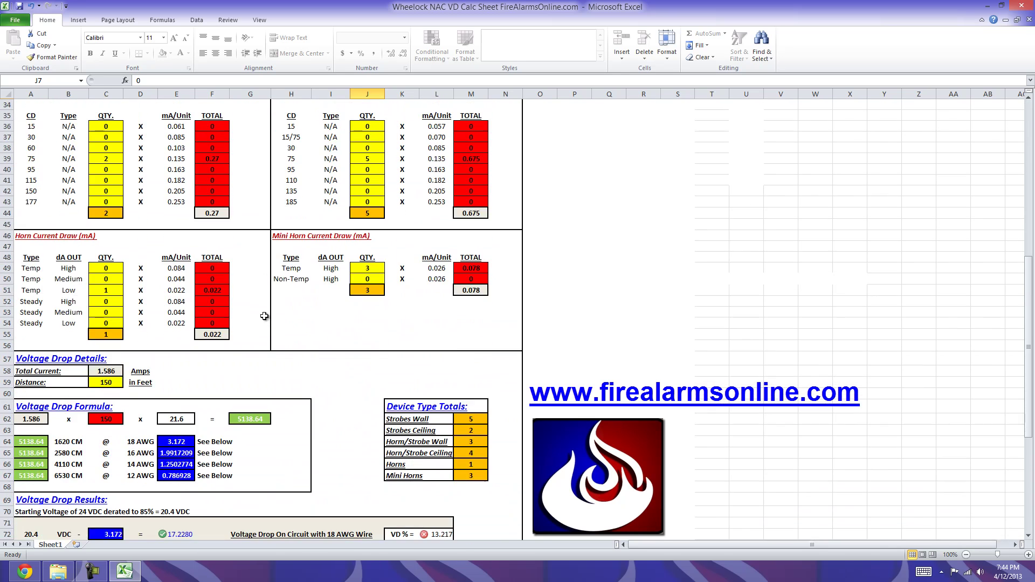